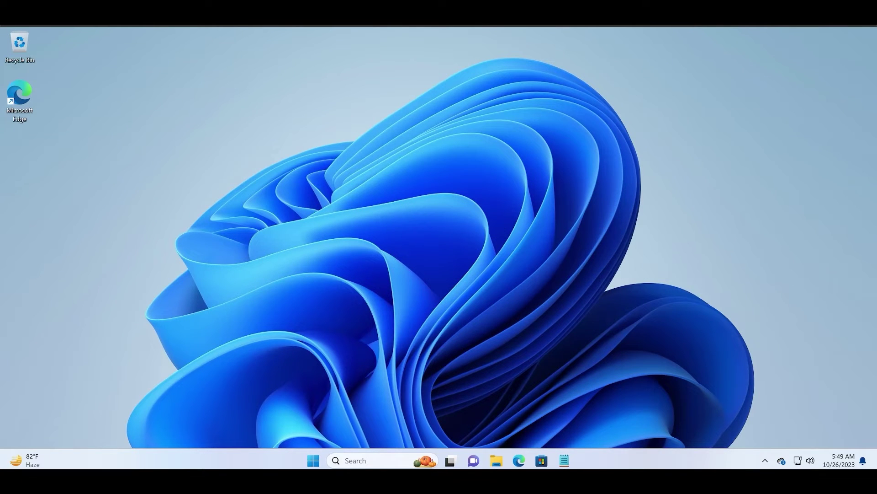
# Check the Windows version with winver, then close the About Windows dialog.
pyautogui.click(356, 460)
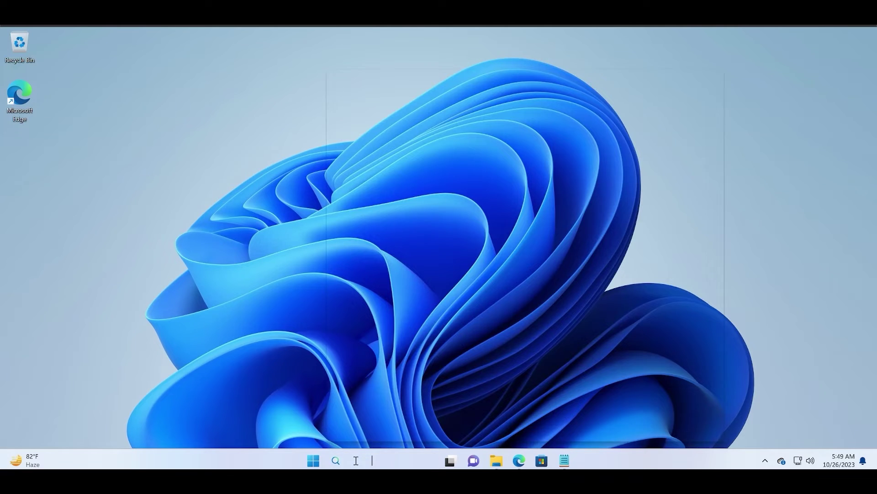
pyautogui.write('win')
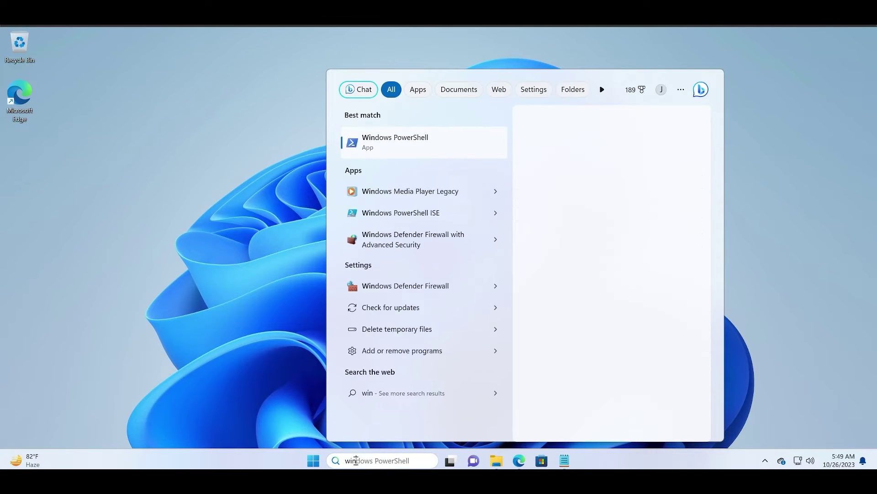
pyautogui.write('ver')
pyautogui.press('Return')
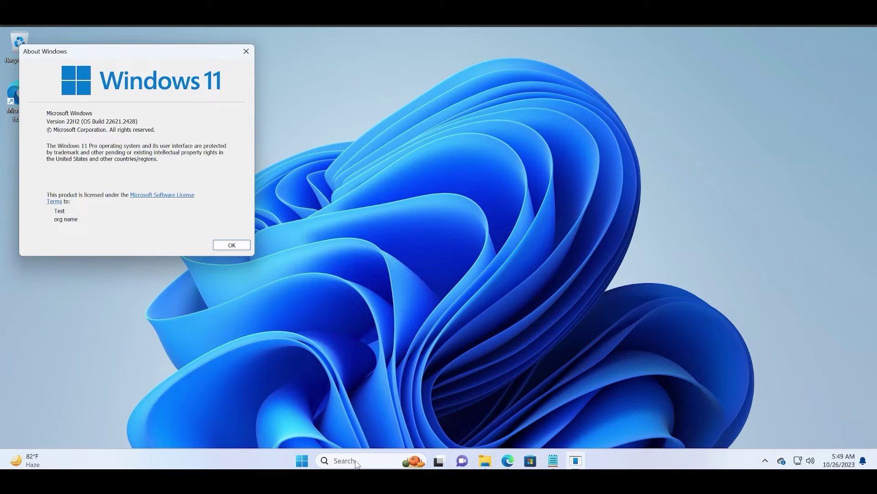
pyautogui.moveTo(112, 59); pyautogui.dragTo(416, 85)
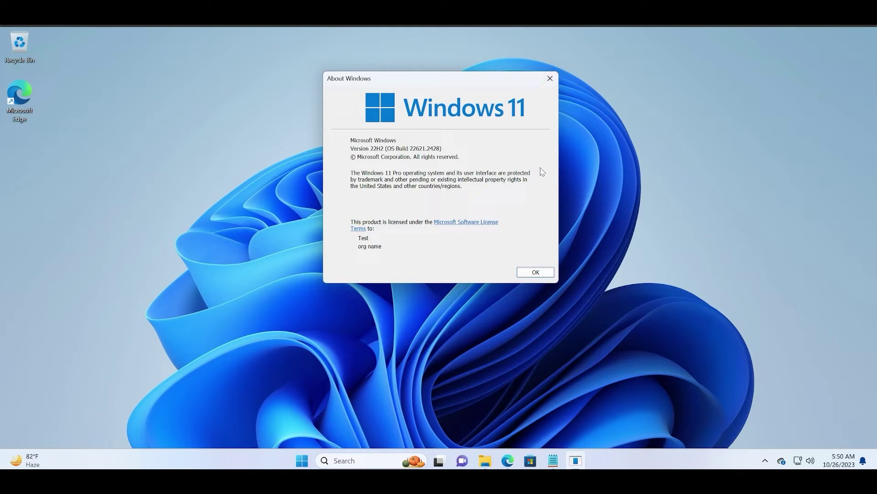
pyautogui.click(537, 274)
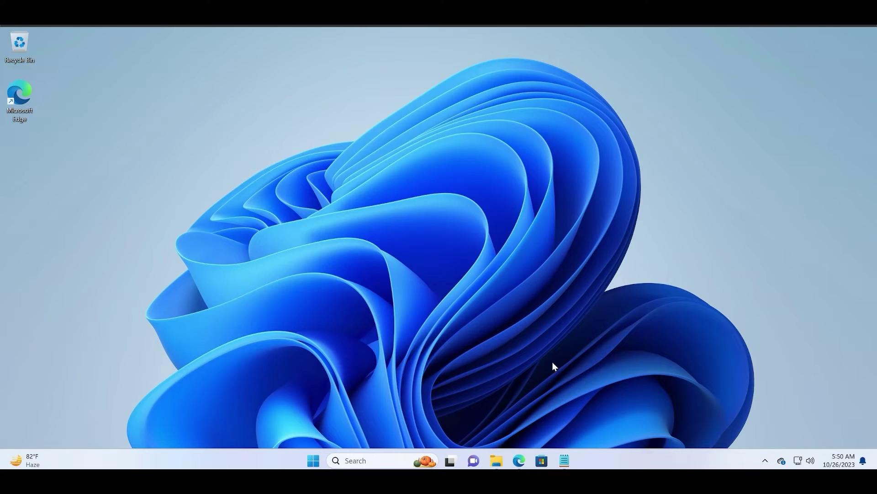
# Launch Snipping Tool maximized and review its settings page, version 11.2309.16.0.
pyautogui.click(352, 460)
pyautogui.write('s')
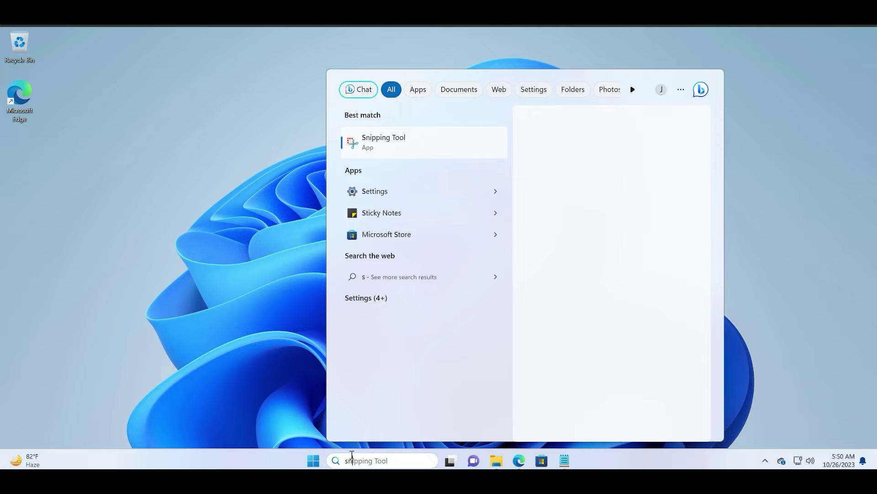
pyautogui.write('nipping')
pyautogui.press('Return')
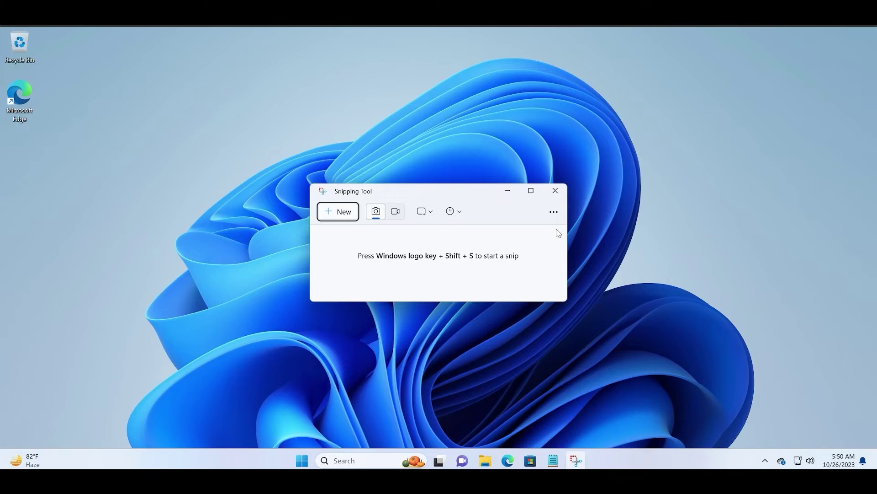
pyautogui.click(531, 191)
pyautogui.click(863, 54)
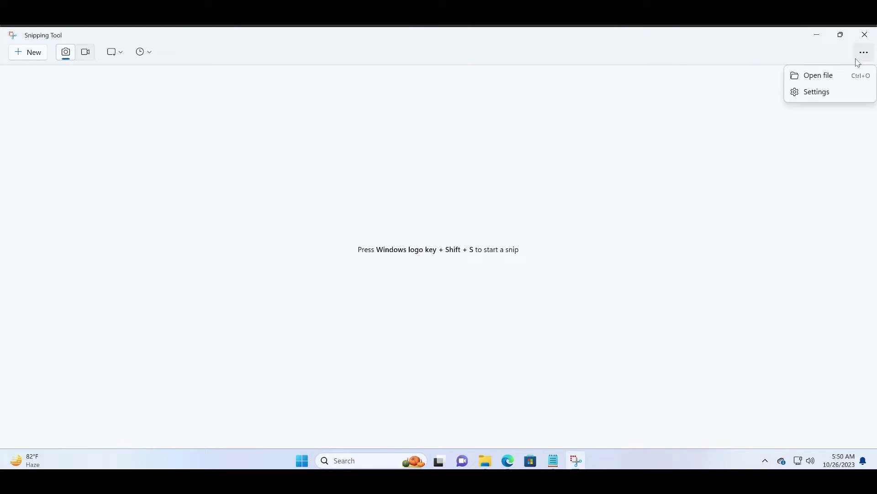
pyautogui.click(829, 90)
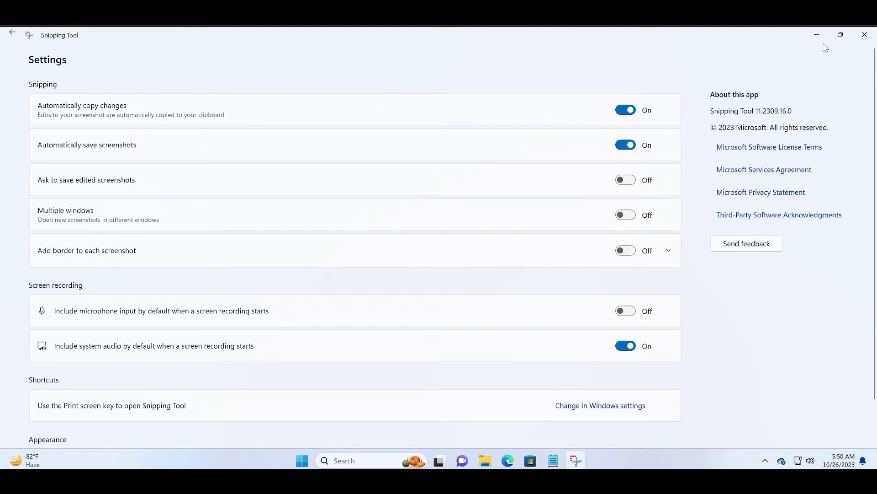
pyautogui.click(12, 34)
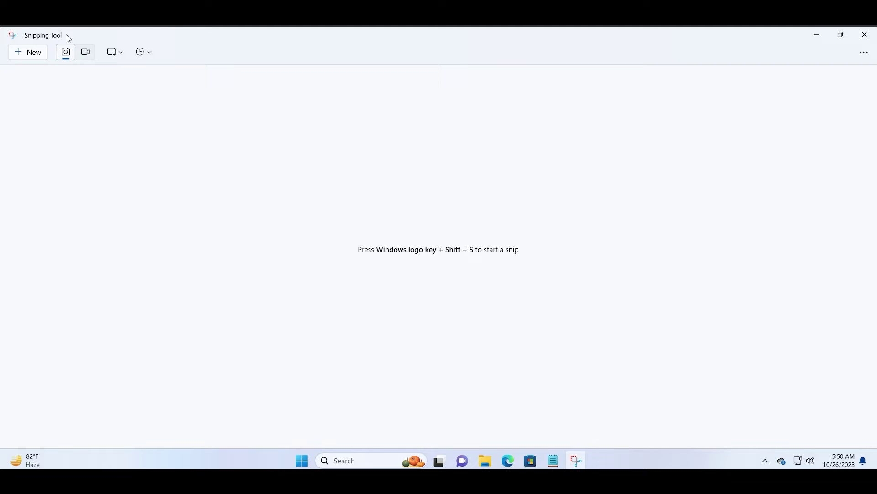
# Bring the Google contact page in Edge forward and snip a rectangle covering it.
pyautogui.click(820, 39)
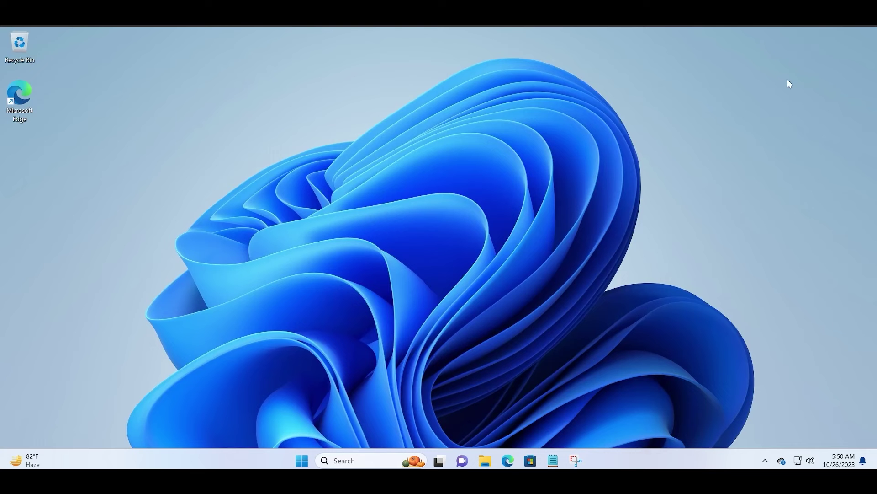
pyautogui.click(512, 464)
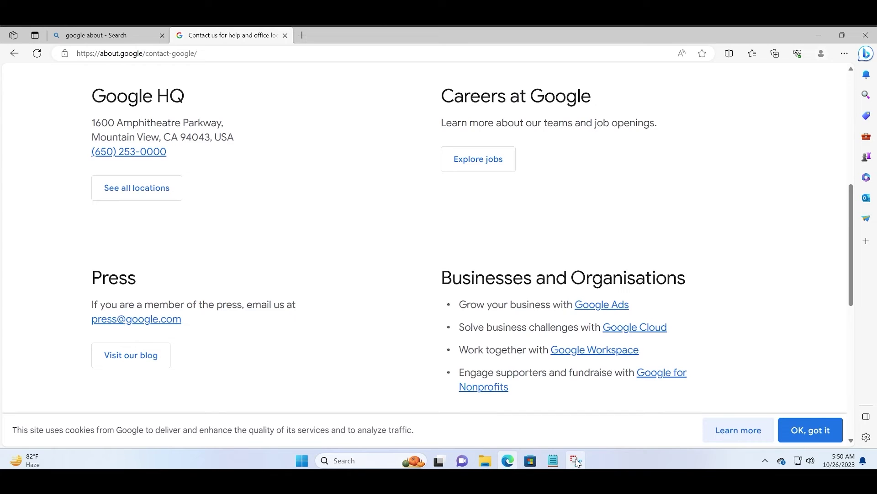
pyautogui.moveTo(575, 460)
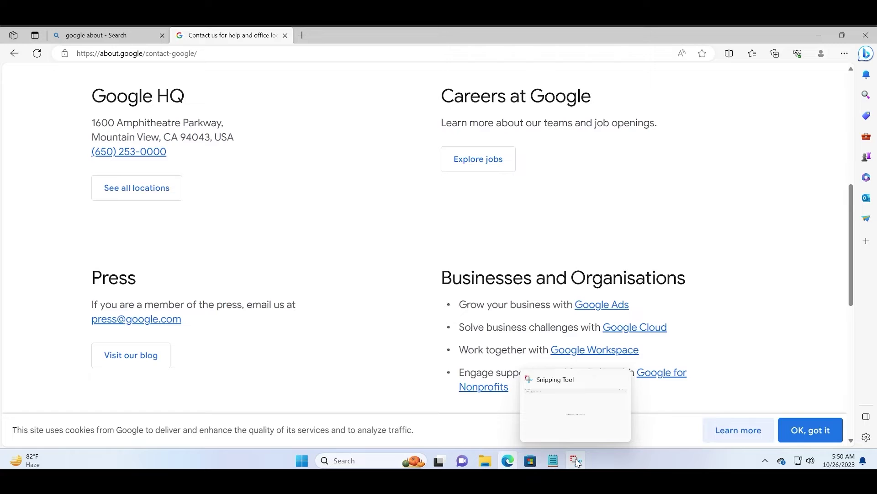
pyautogui.click(578, 463)
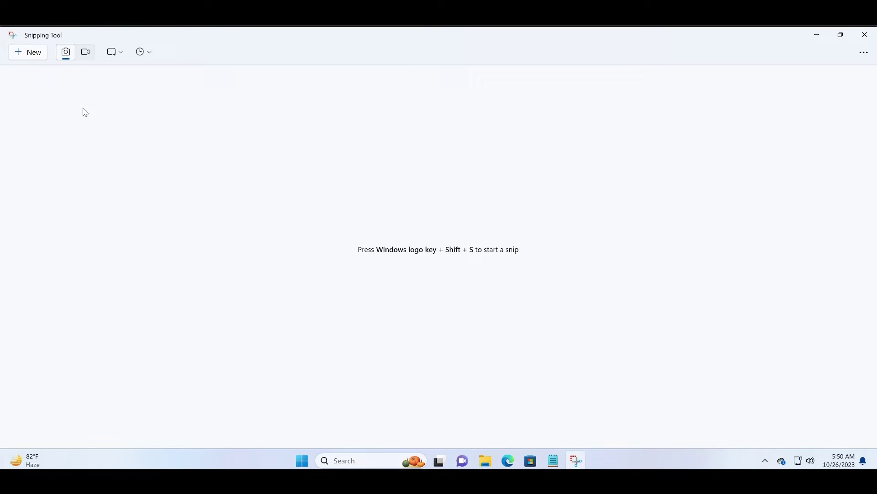
pyautogui.click(24, 60)
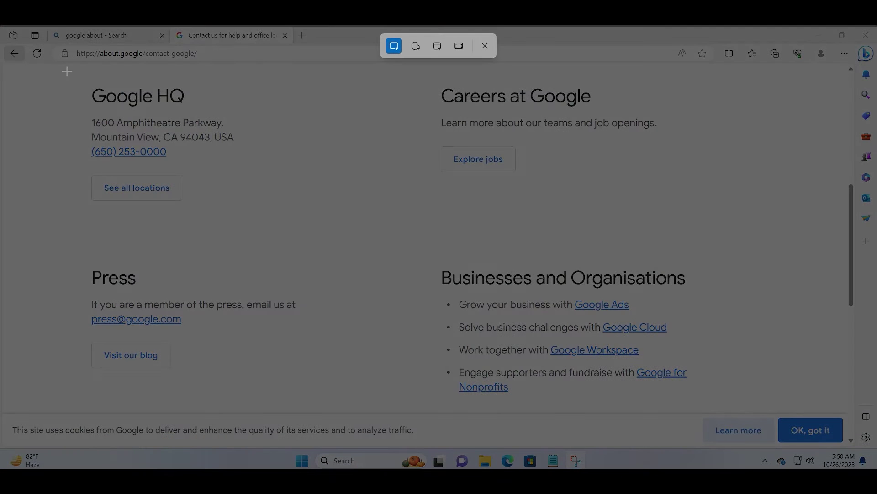
pyautogui.moveTo(67, 72); pyautogui.dragTo(823, 405)
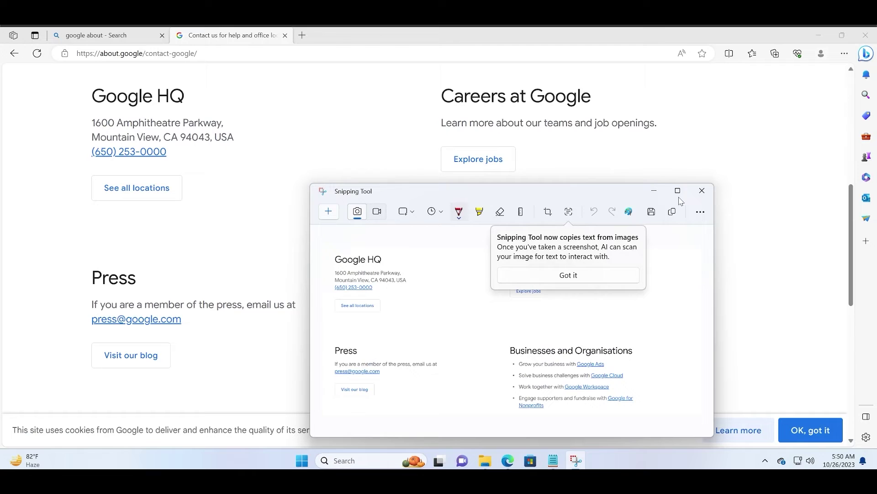
# Maximize the snip, turn on Text actions, and select the Google HQ heading text.
pyautogui.click(681, 196)
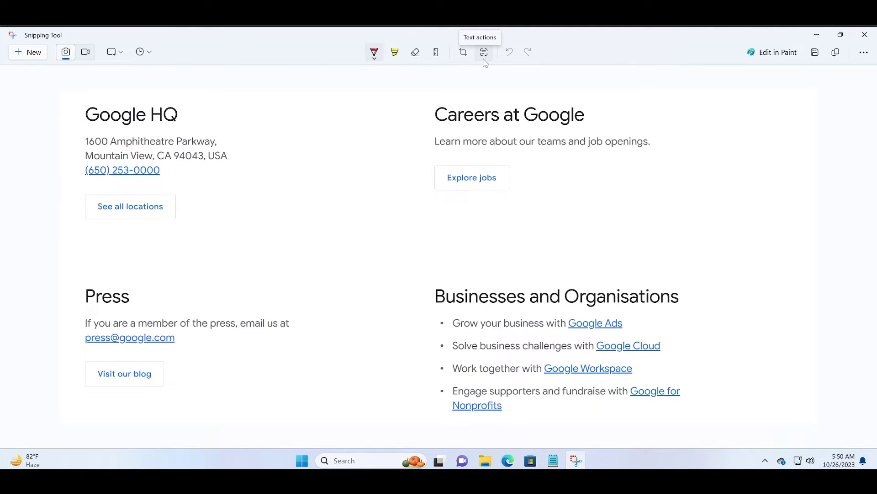
pyautogui.click(485, 55)
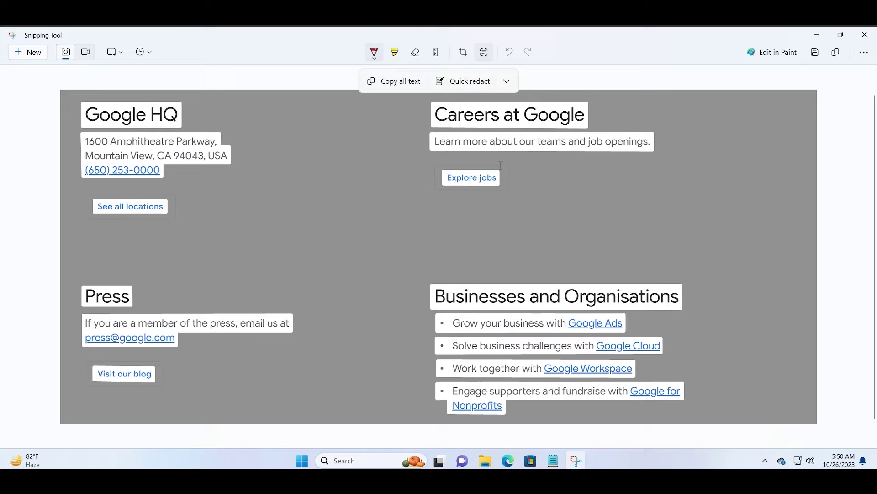
pyautogui.tripleClick(136, 115)
pyautogui.hotkey('ctrl', 'c')
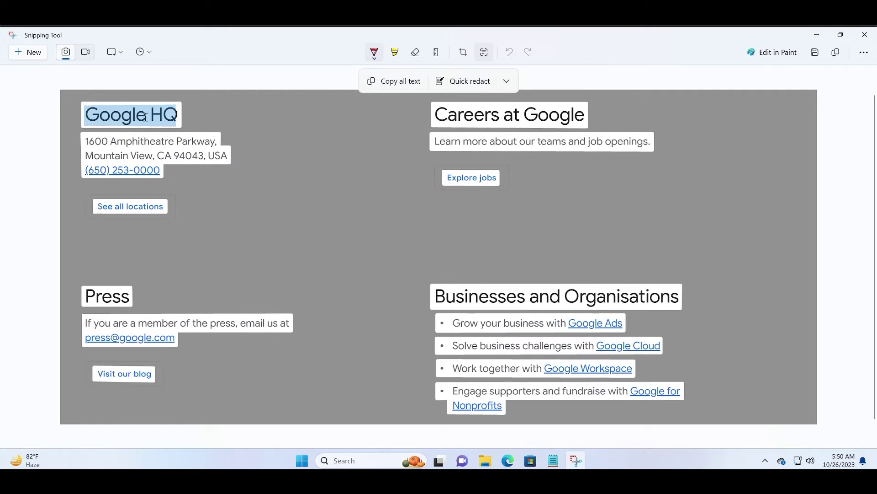
# Paste the Google HQ heading into a new Notepad note.
pyautogui.click(553, 461)
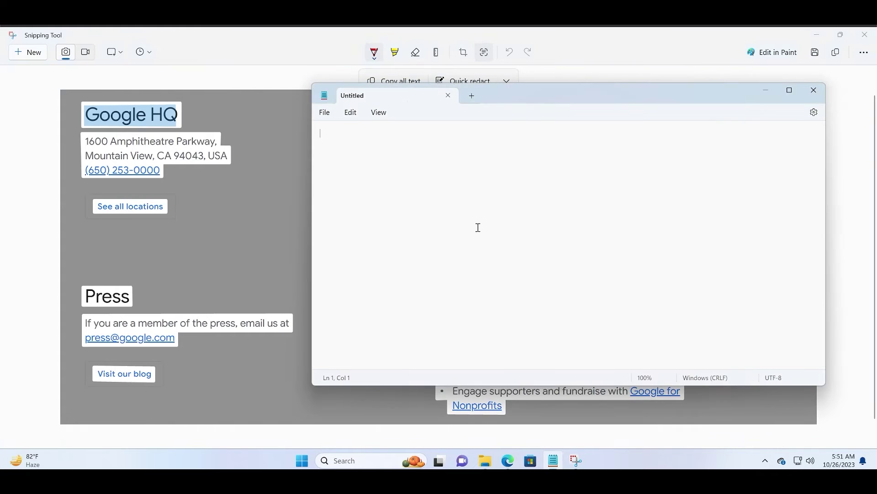
pyautogui.hotkey('ctrl', 'v')
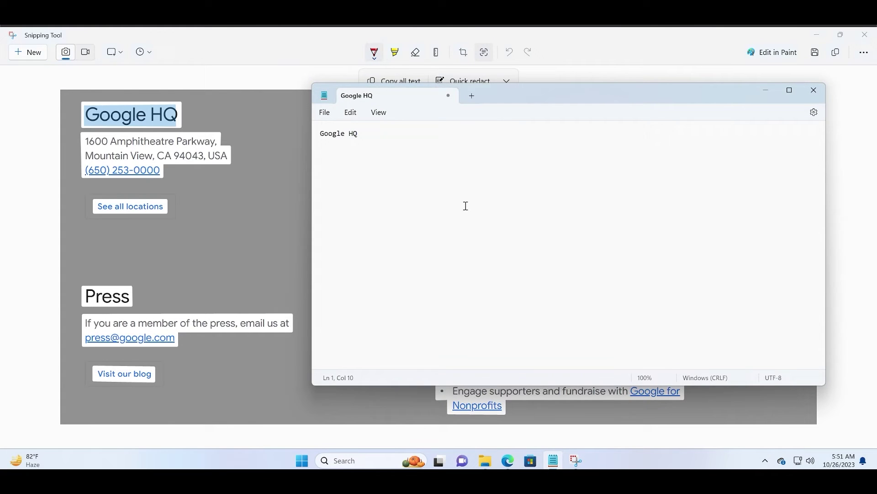
pyautogui.click(768, 91)
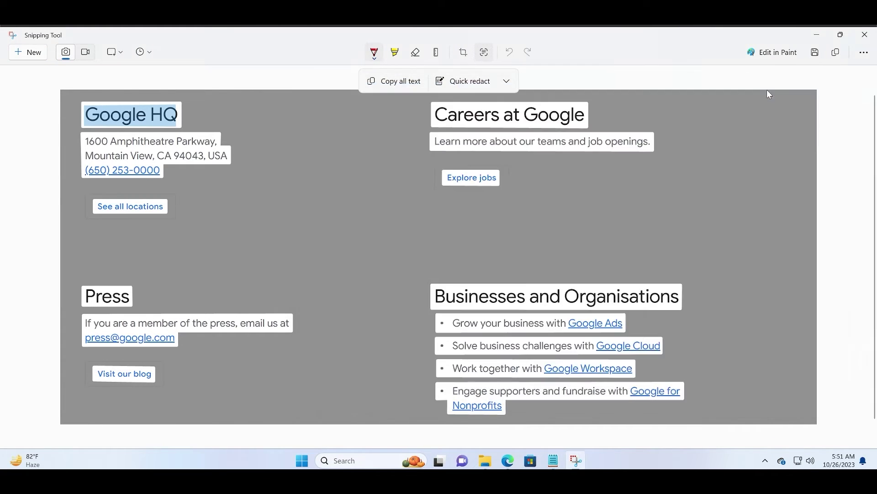
# Paste all the snip's recognised text into Notepad, then delete it all.
pyautogui.click(409, 88)
pyautogui.click(550, 459)
pyautogui.hotkey('ctrl', 'v')
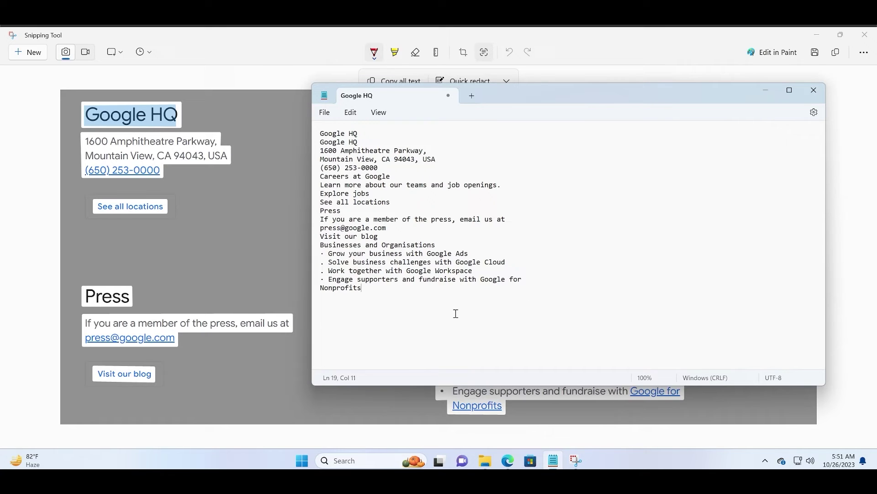
pyautogui.moveTo(442, 306); pyautogui.dragTo(324, 135)
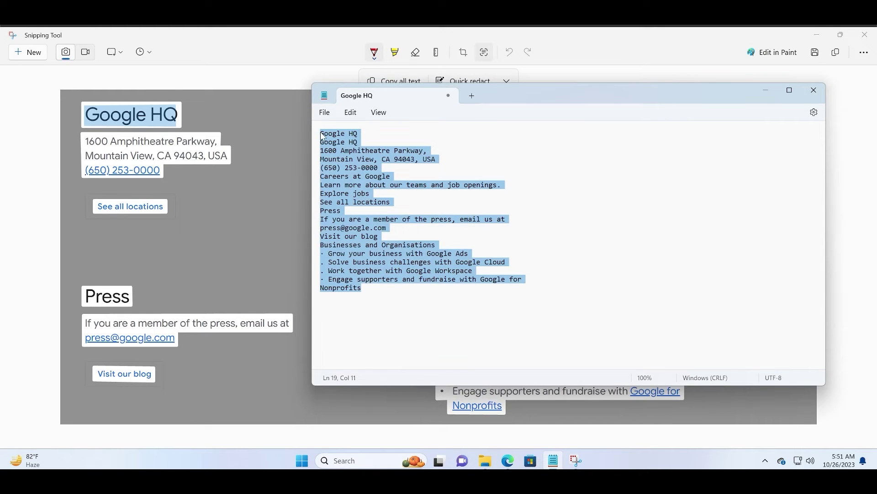
pyautogui.press('Delete')
# Quick-redact the email addresses and phone numbers in the snip.
pyautogui.click(766, 91)
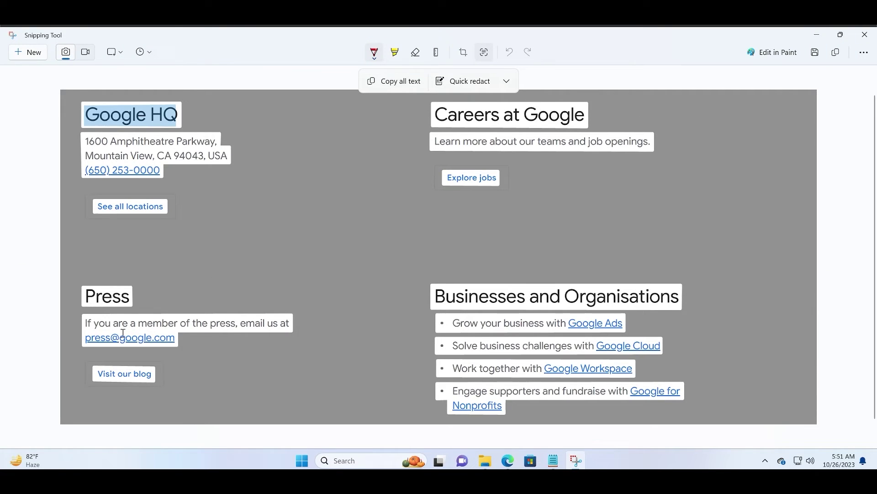
pyautogui.click(508, 85)
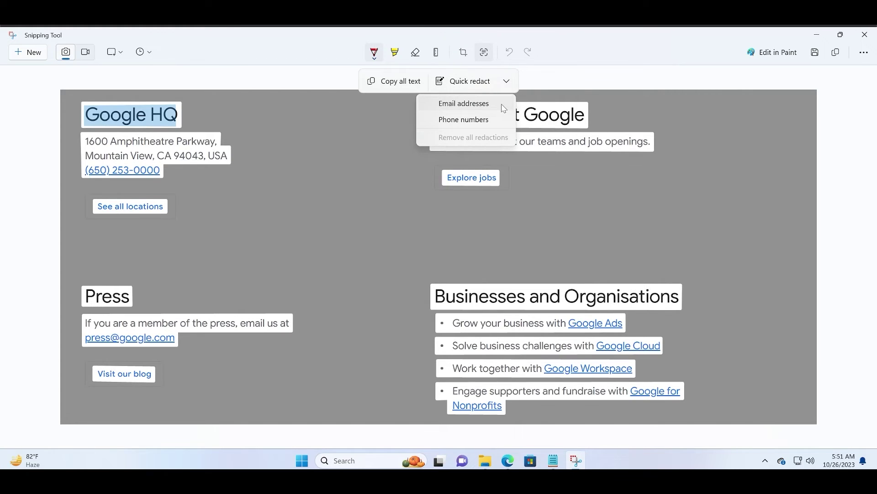
pyautogui.click(504, 108)
pyautogui.click(480, 88)
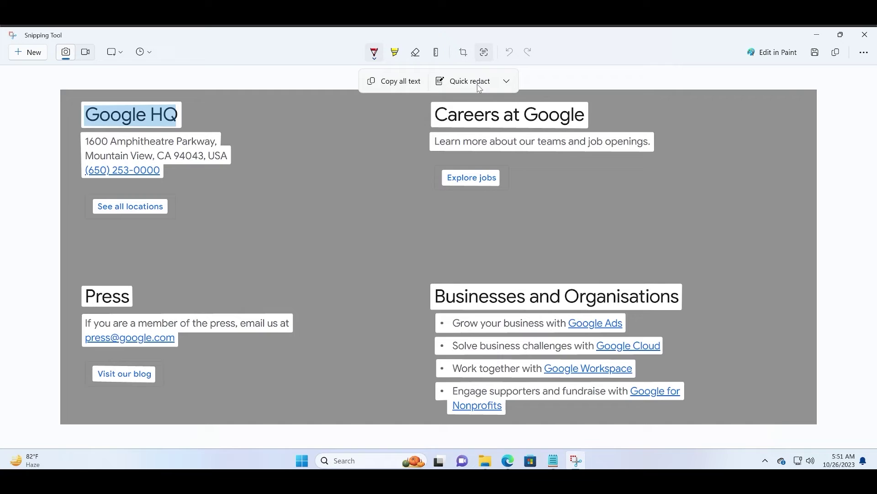
pyautogui.click(479, 88)
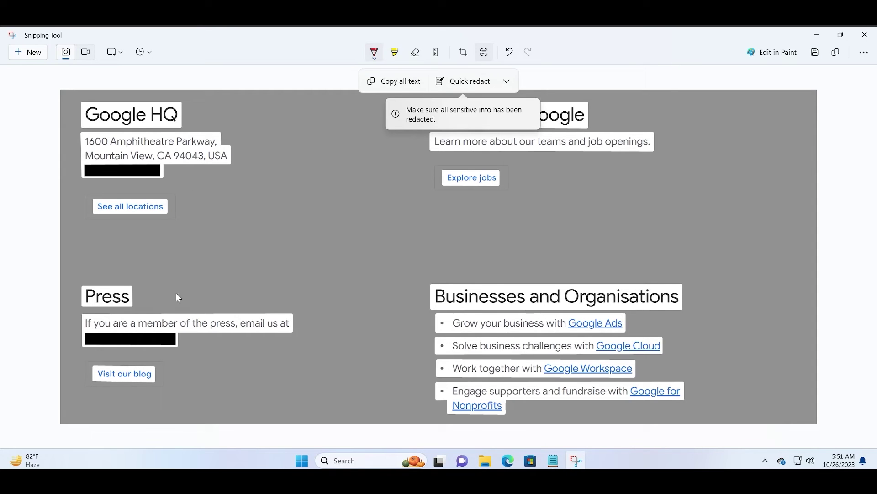
# Copy all text from the redacted snip into Notepad, showing [REDACTED] placeholders.
pyautogui.click(392, 83)
pyautogui.click(553, 461)
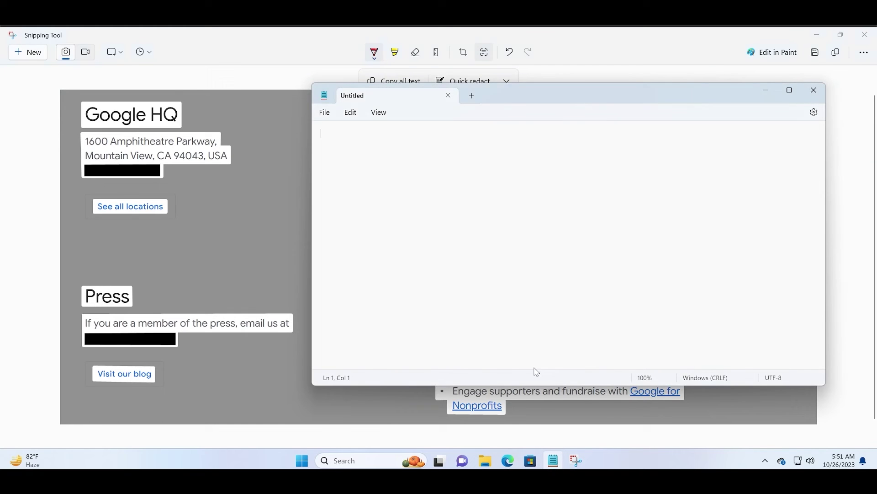
pyautogui.hotkey('ctrl', 'v')
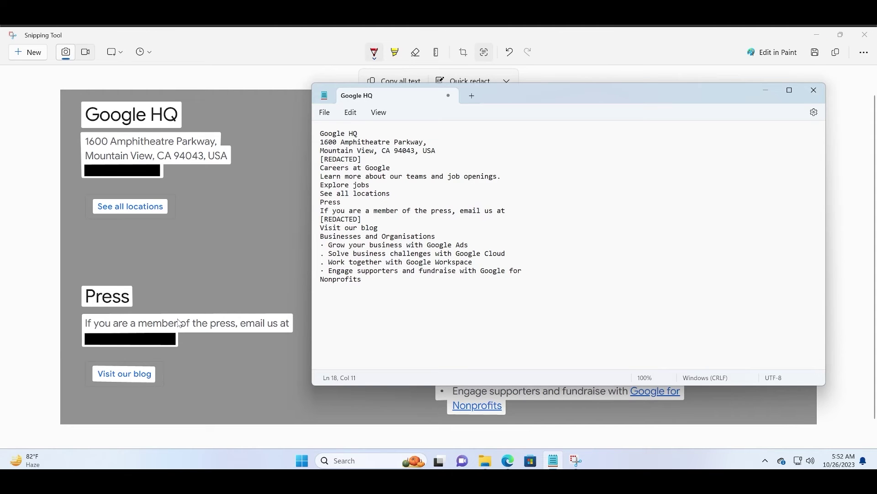
pyautogui.click(765, 93)
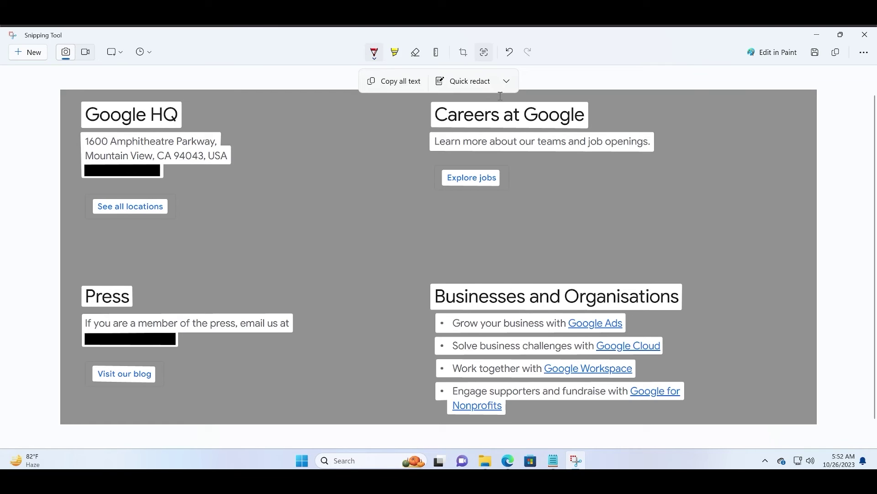
# Remove all redactions from the snip and minimize Snipping Tool to reveal Edge.
pyautogui.click(507, 82)
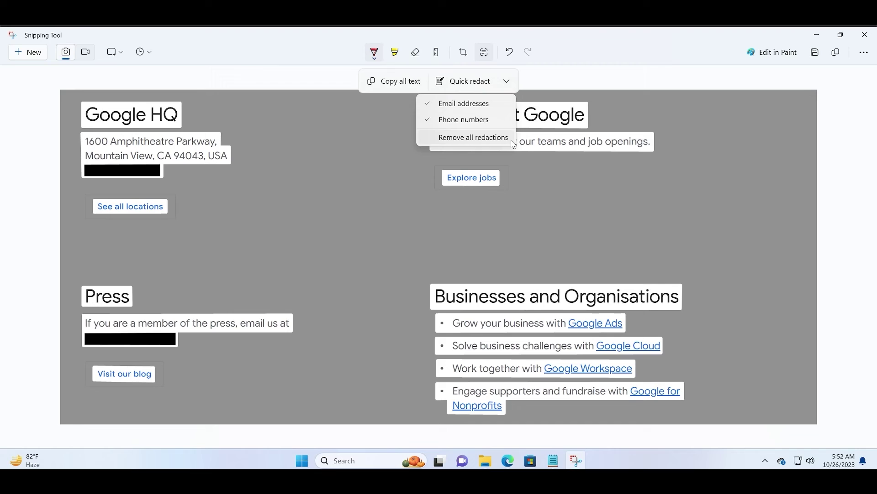
pyautogui.click(474, 137)
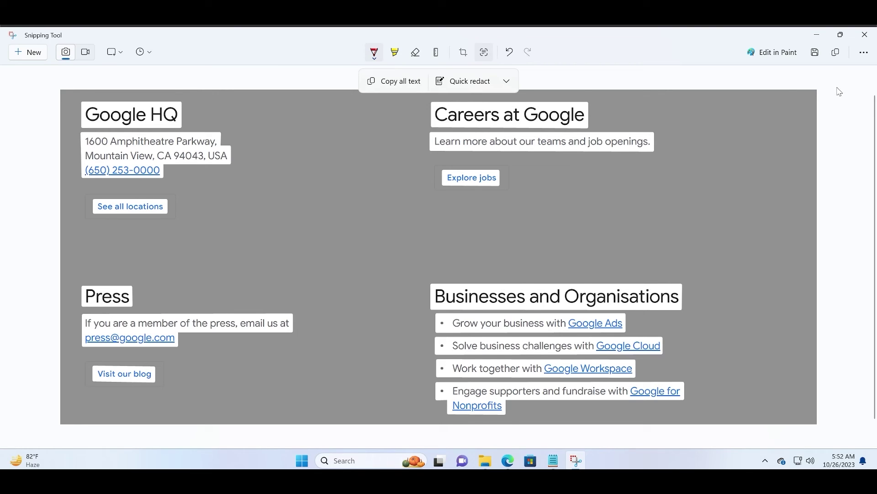
pyautogui.click(818, 36)
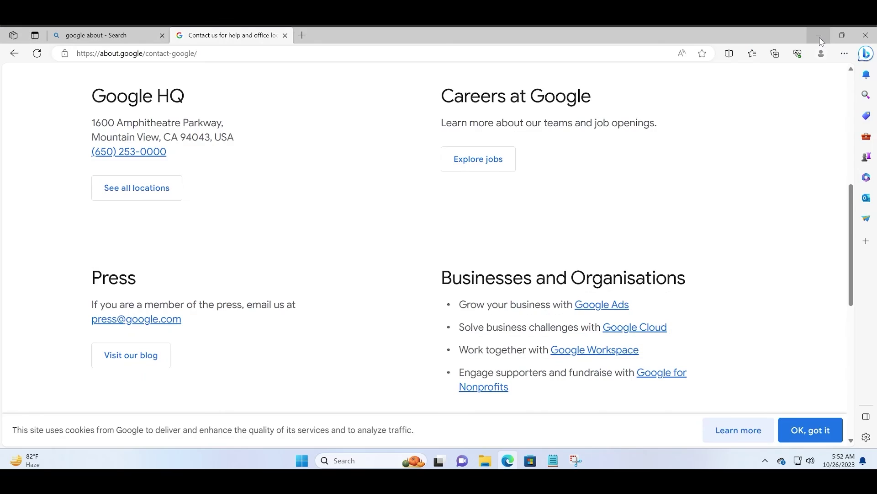